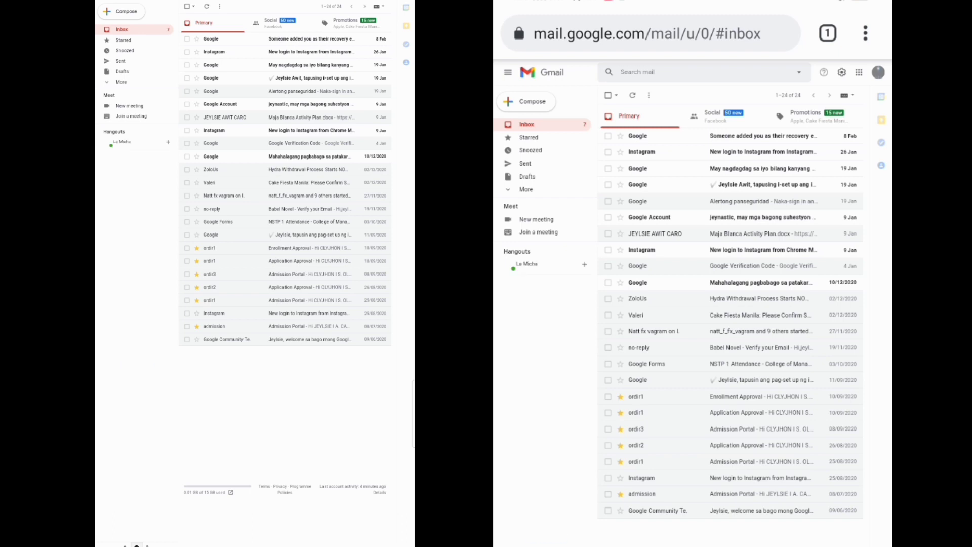
# - Select all 24 Primary conversations and move them to the Bin
pyautogui.click(525, 189)
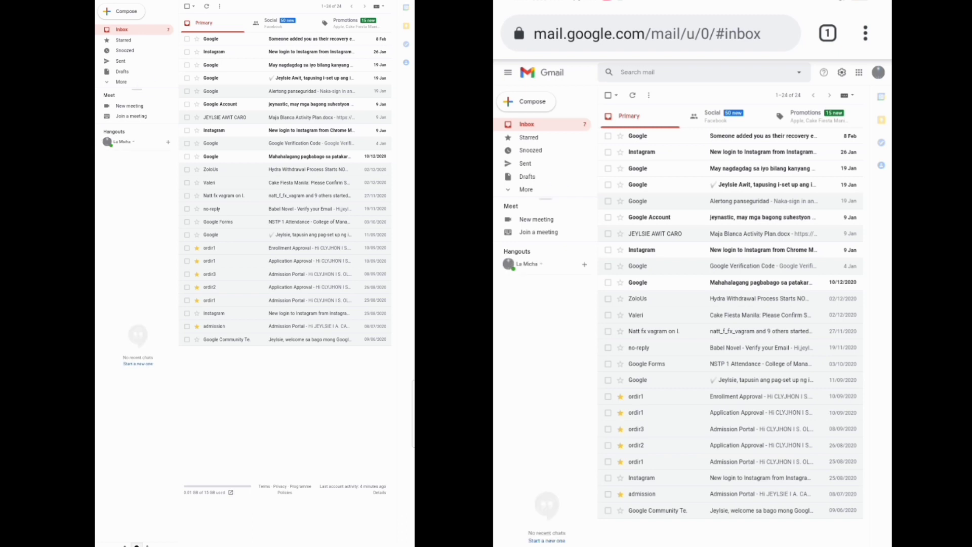
pyautogui.click(526, 189)
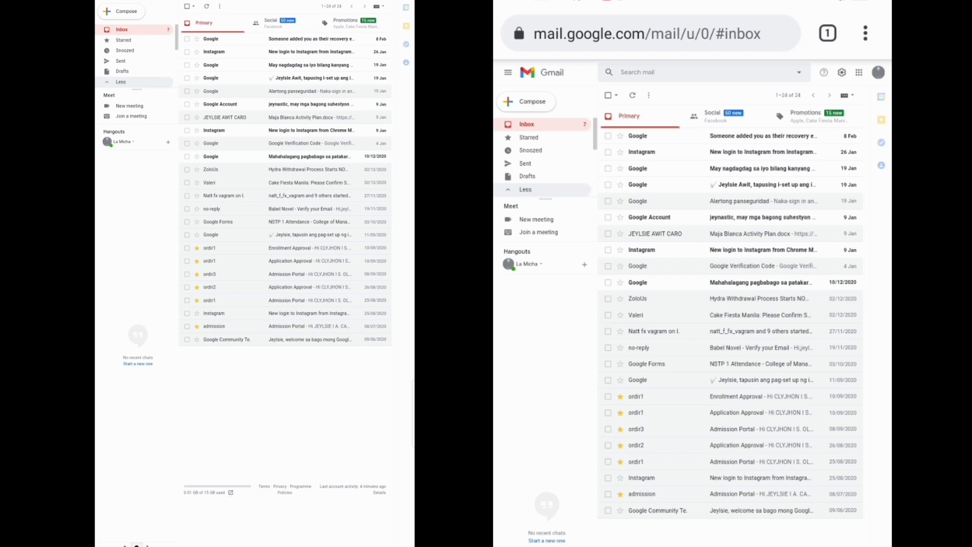
pyautogui.click(526, 189)
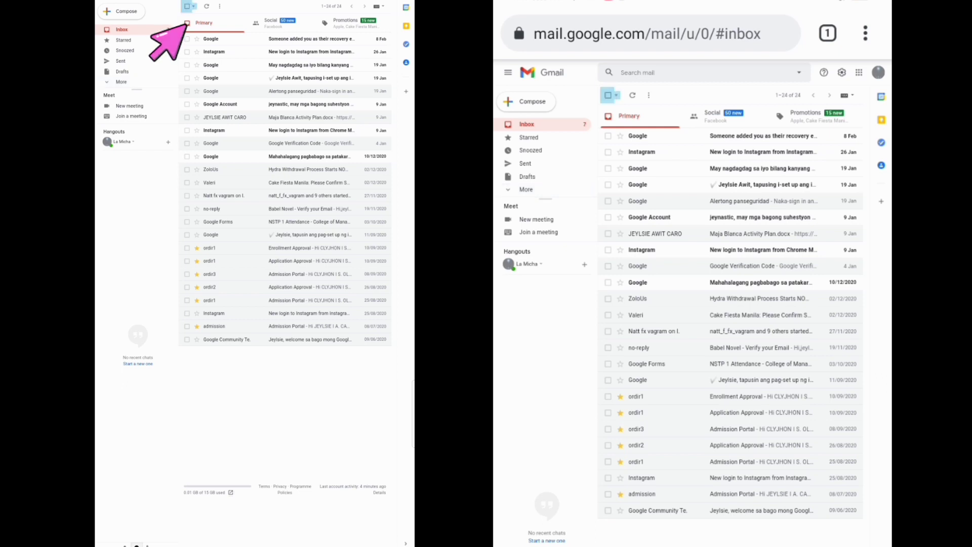
pyautogui.click(608, 95)
pyautogui.click(668, 95)
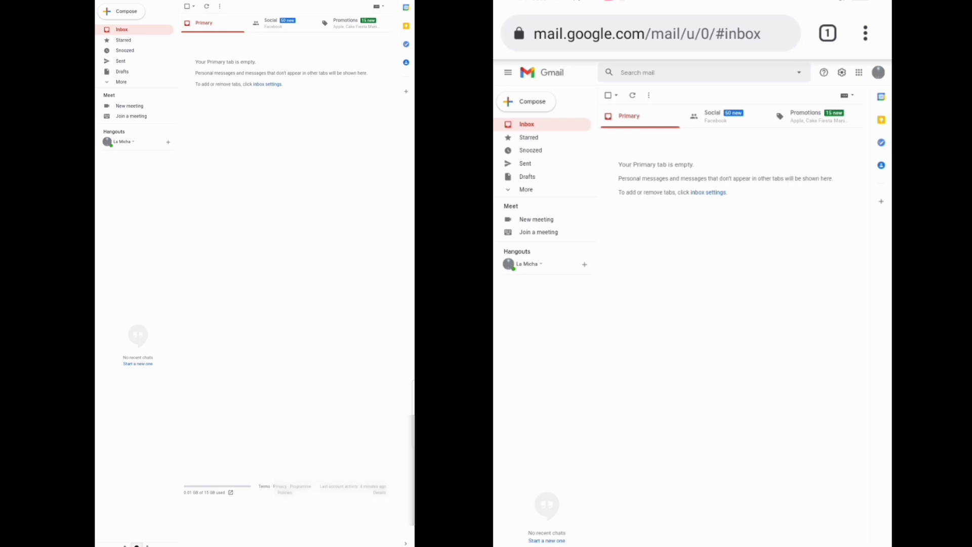
# - Delete the Social tab's 50 conversations on the page, then the remaining 19
pyautogui.click(706, 118)
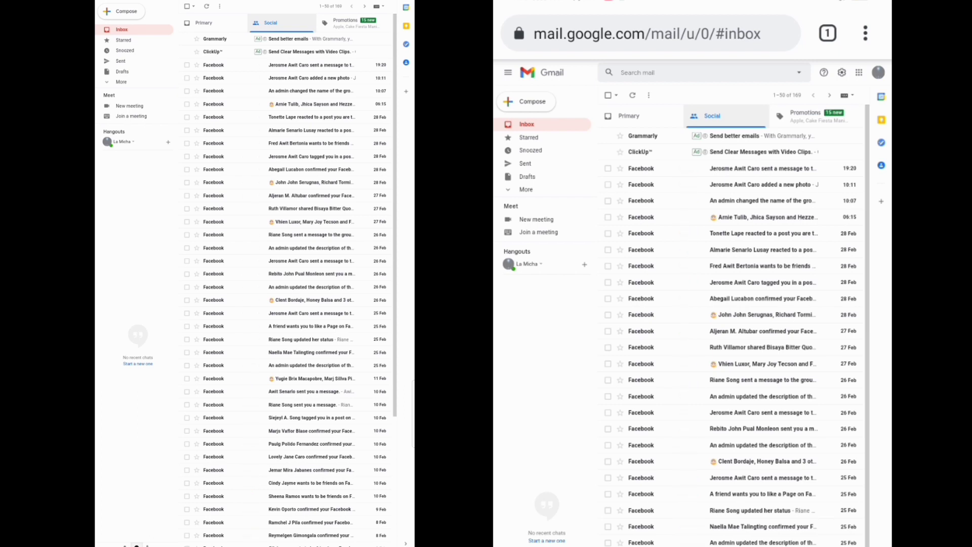
pyautogui.scroll(-5, 733, 326)
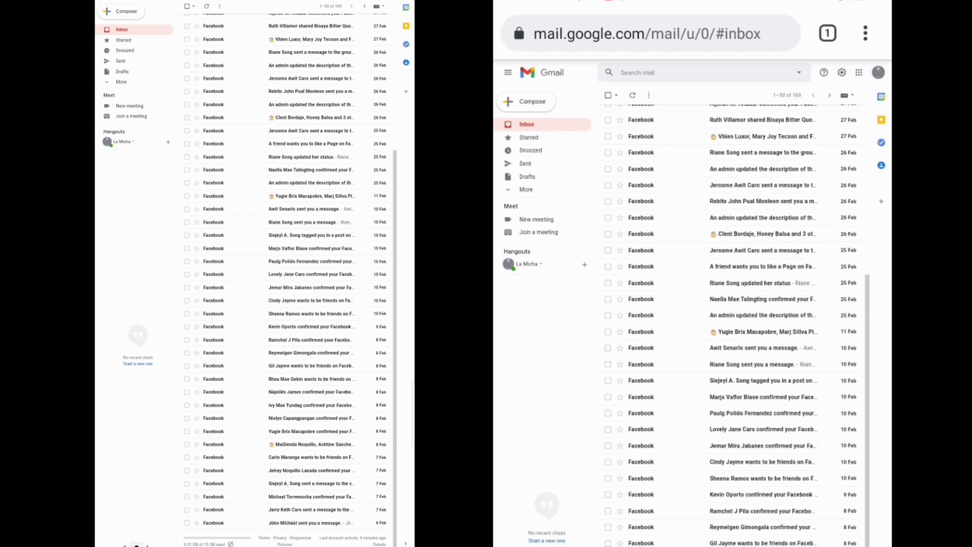
pyautogui.scroll(5, 733, 327)
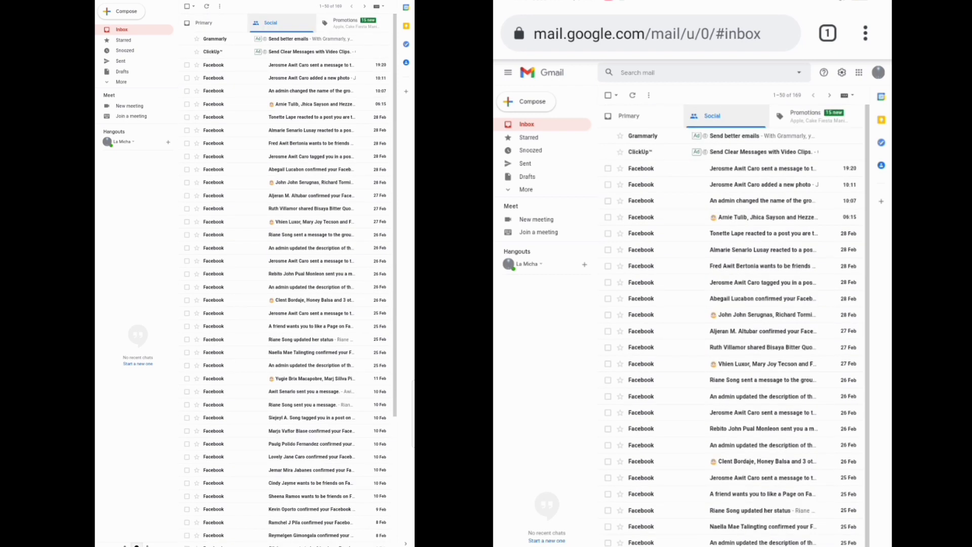
pyautogui.click(608, 95)
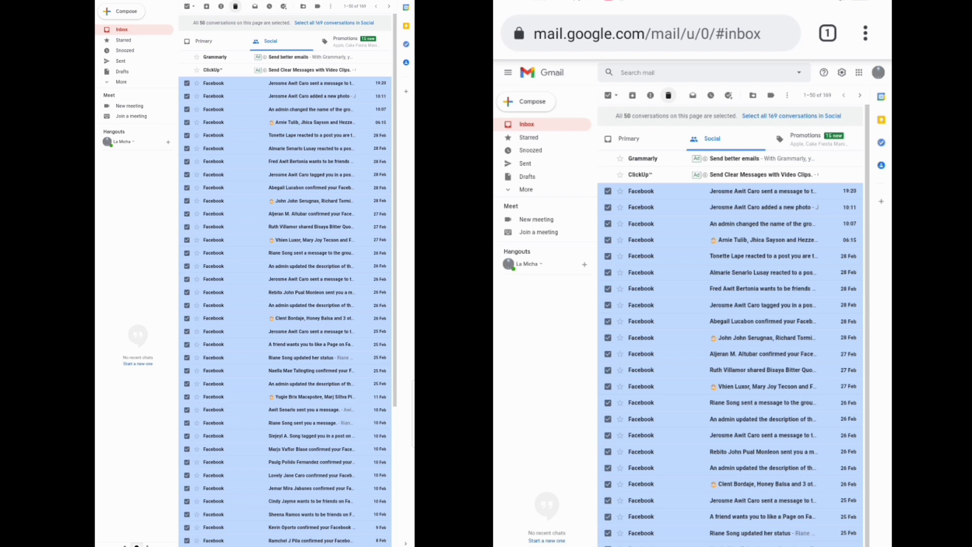
pyautogui.click(668, 95)
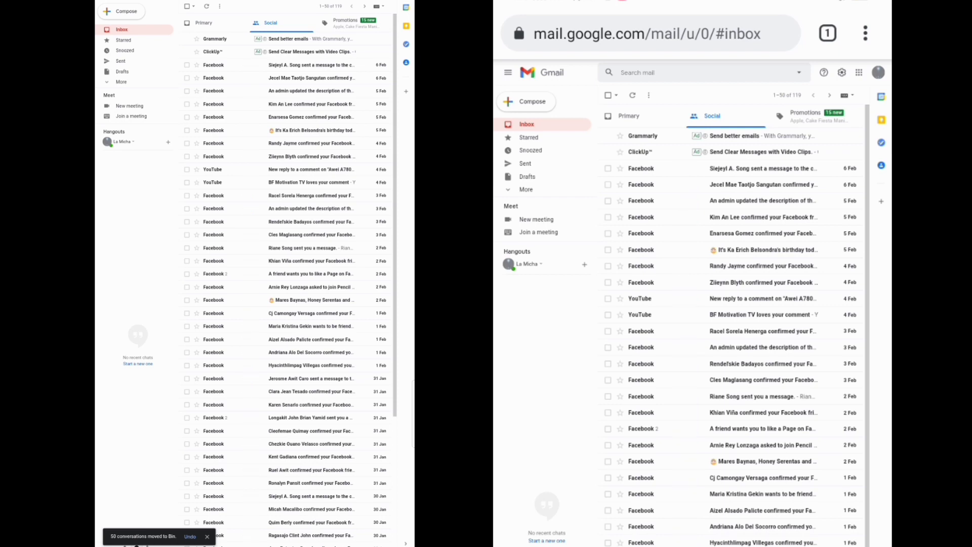
pyautogui.click(188, 6)
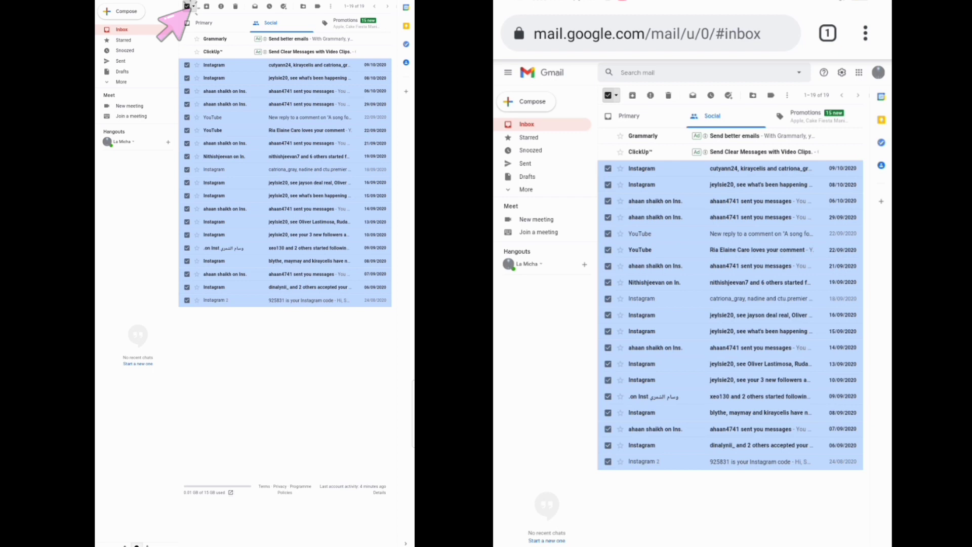
pyautogui.click(668, 95)
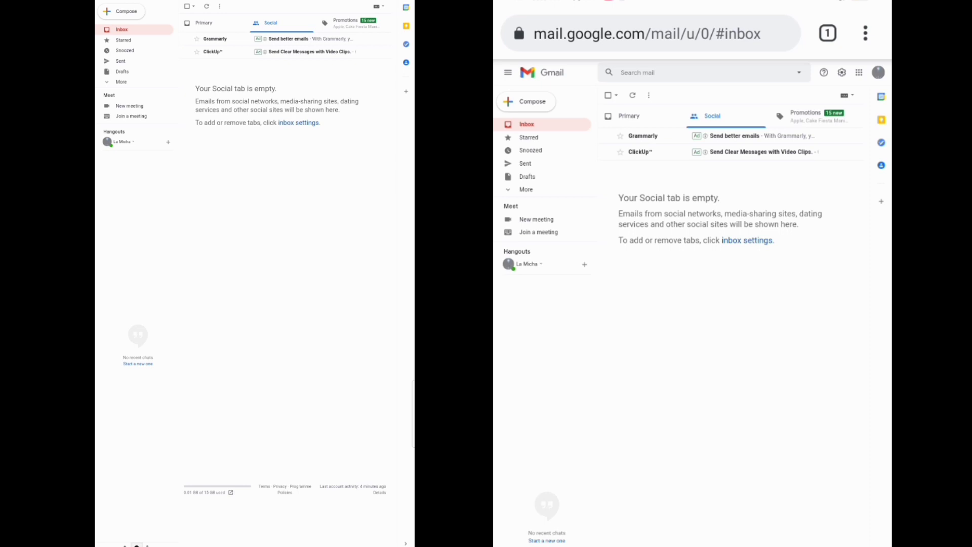
# - Move all 29 Promotions conversations to the Bin, then recheck the empty Social tab
pyautogui.click(805, 116)
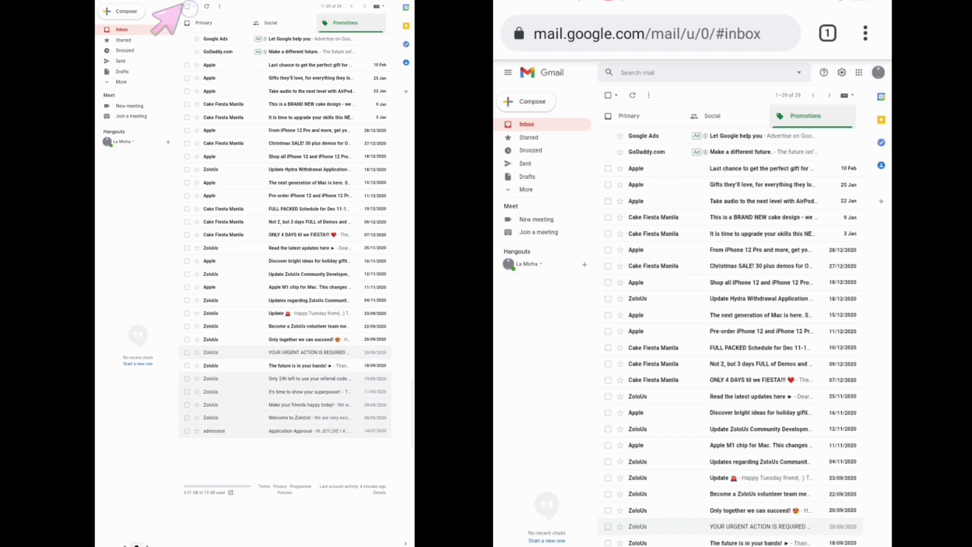
pyautogui.click(607, 95)
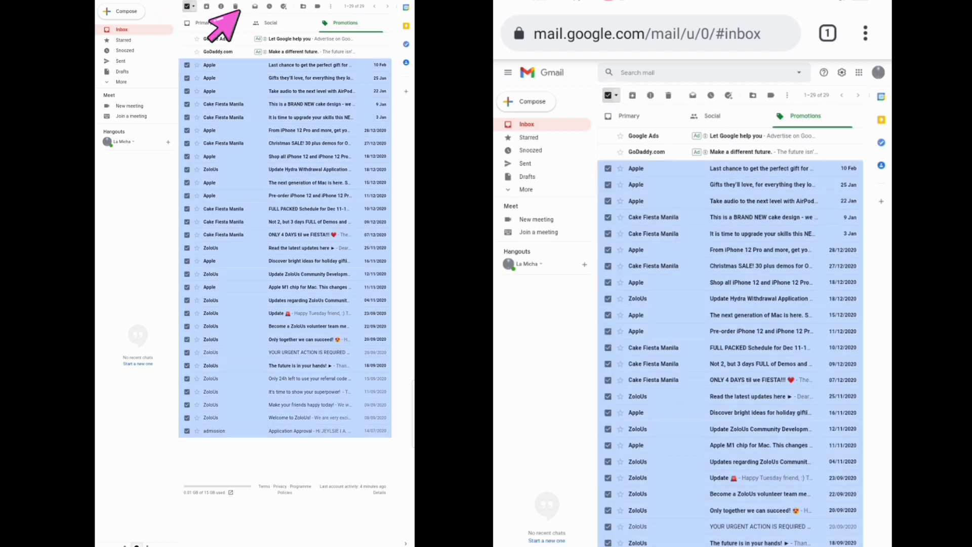
pyautogui.click(669, 94)
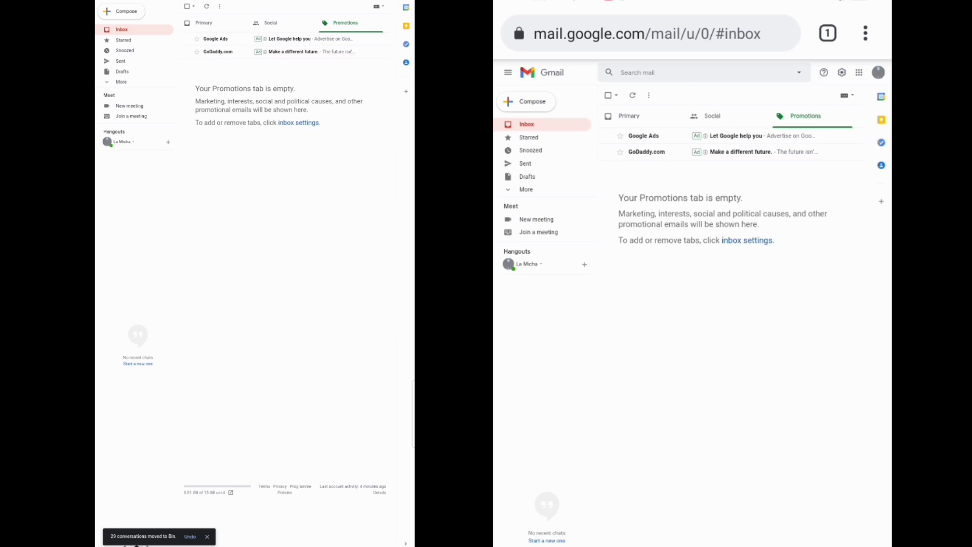
pyautogui.click(710, 116)
# - Bin the single Sent conversation, confirm Drafts is empty, and return to the inbox
pyautogui.click(630, 116)
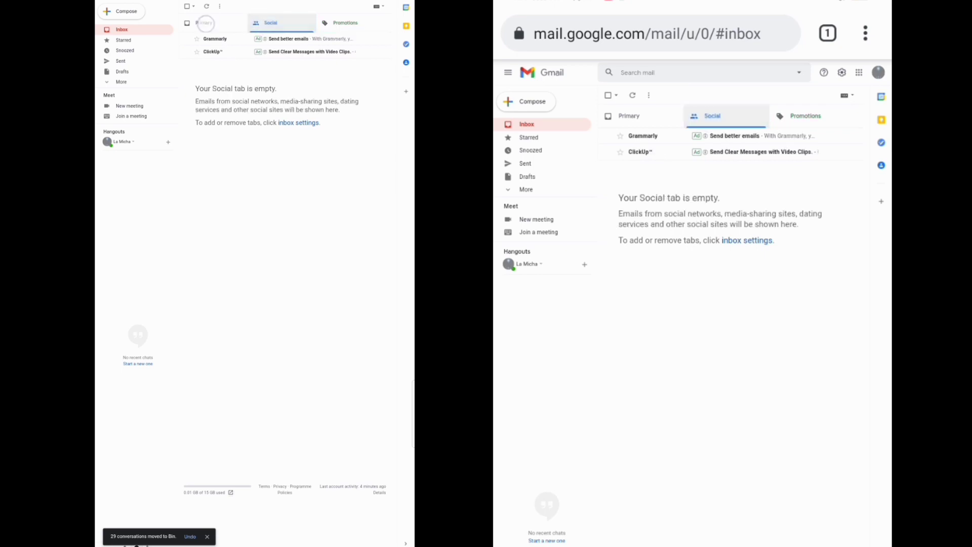
pyautogui.click(559, 165)
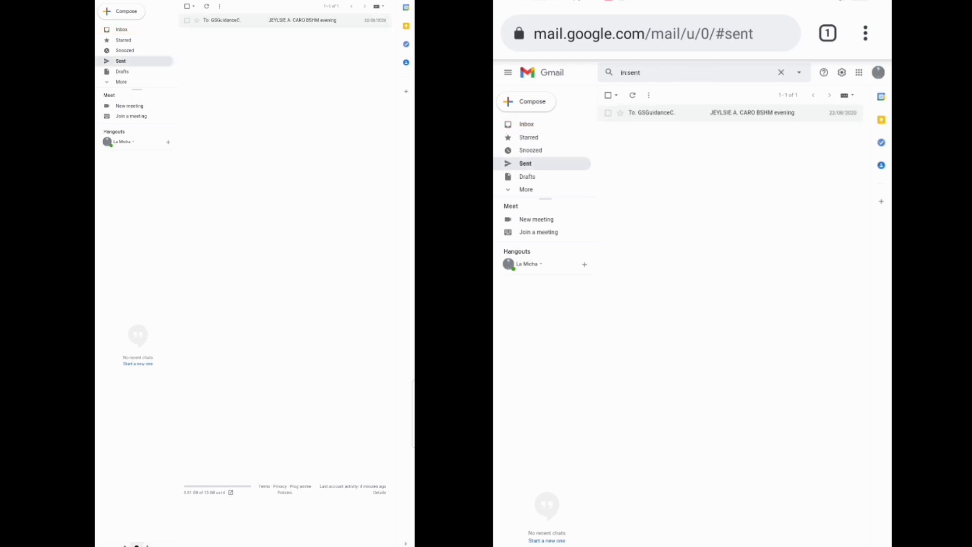
pyautogui.click(187, 8)
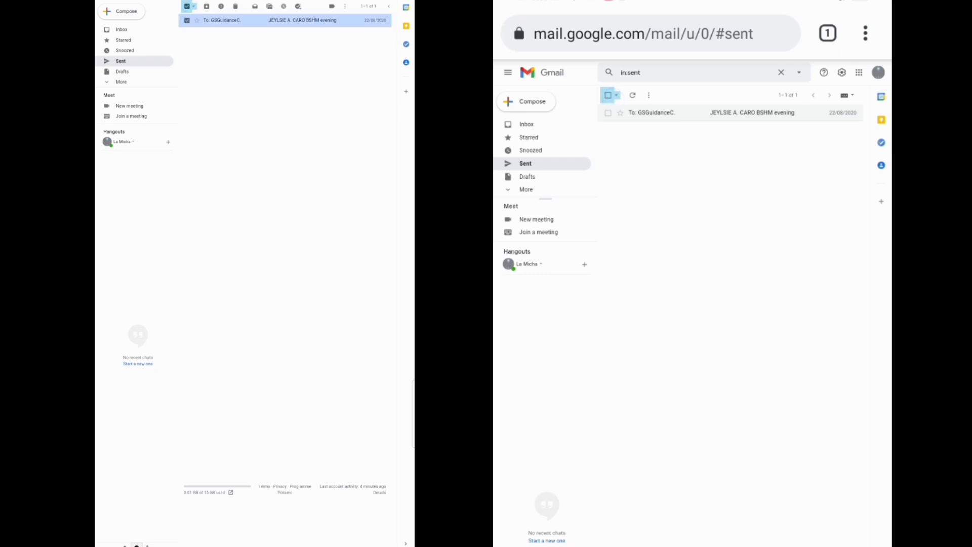
pyautogui.click(236, 7)
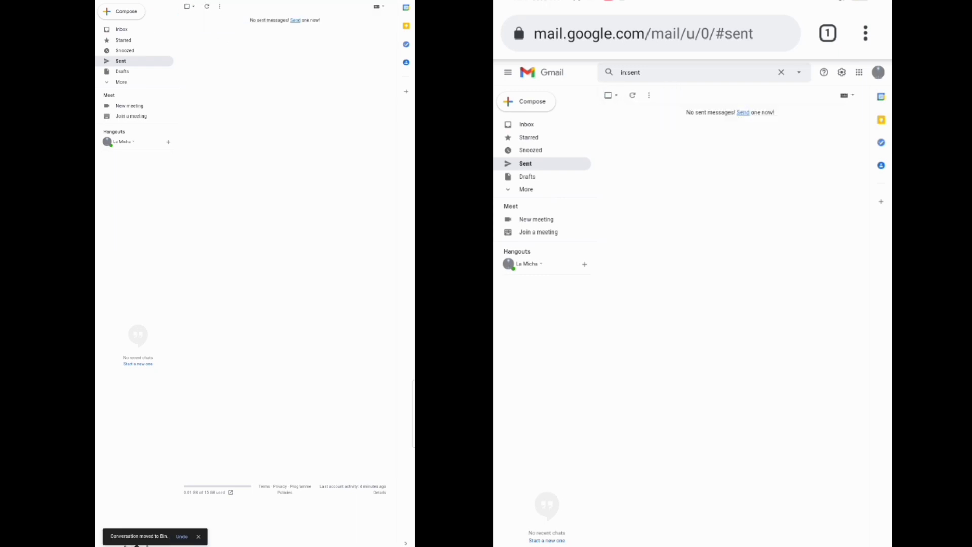
pyautogui.click(528, 177)
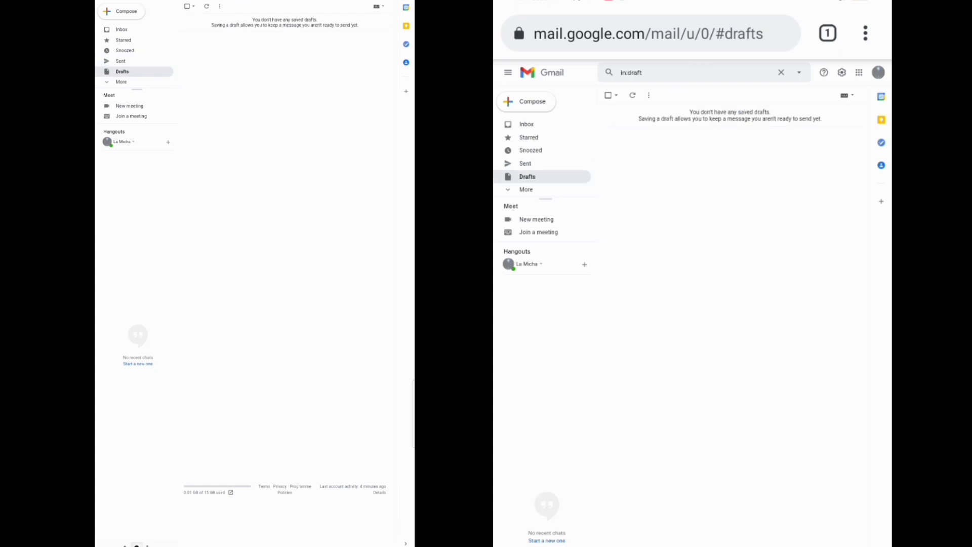
pyautogui.click(526, 124)
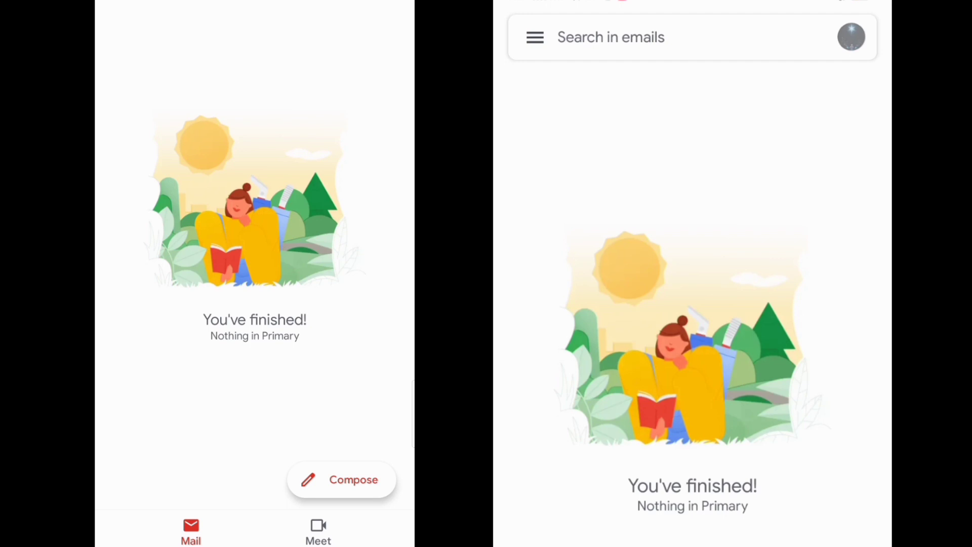
# - Open the Gmail app's mailbox menu to reach All mail
pyautogui.click(529, 38)
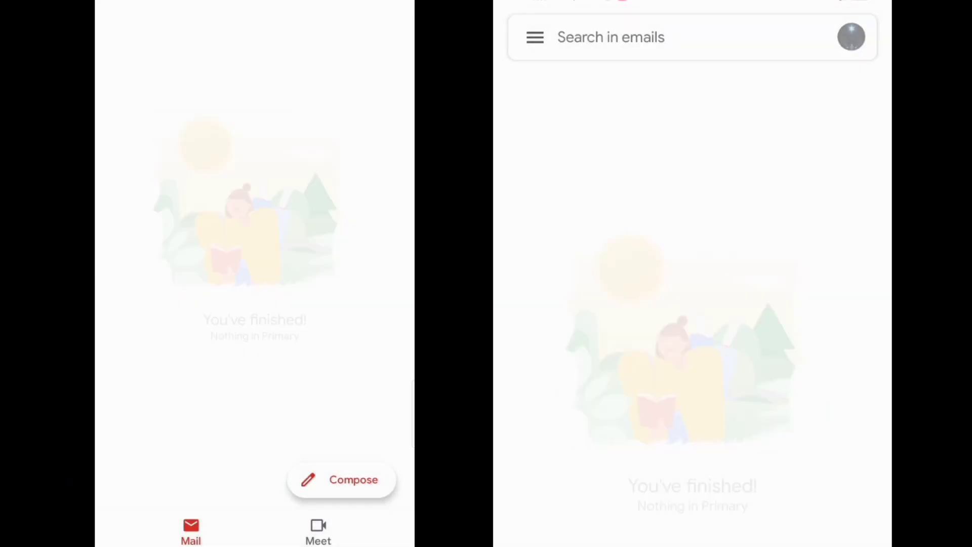